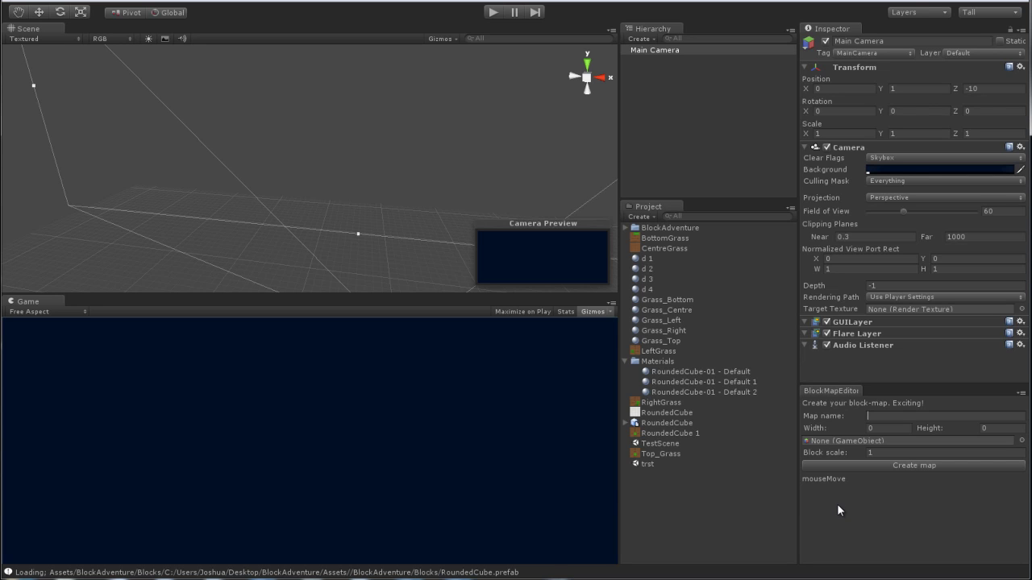
- Name the new block map TestMap and set its width and height to 15
click(624, 360)
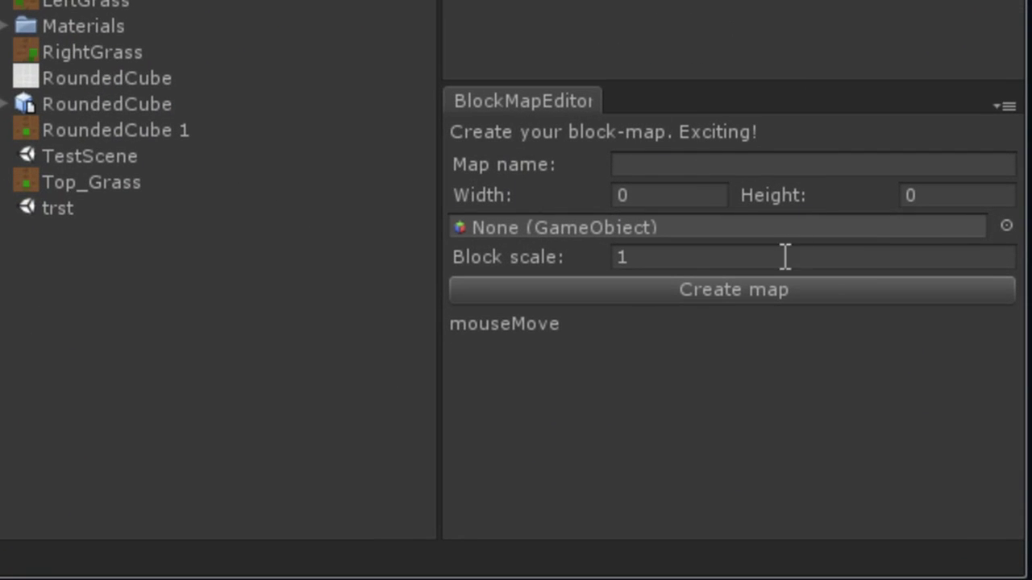
click(654, 165)
text(TestMap)
key(Tab)
text(15)
key(Tab)
text(15)
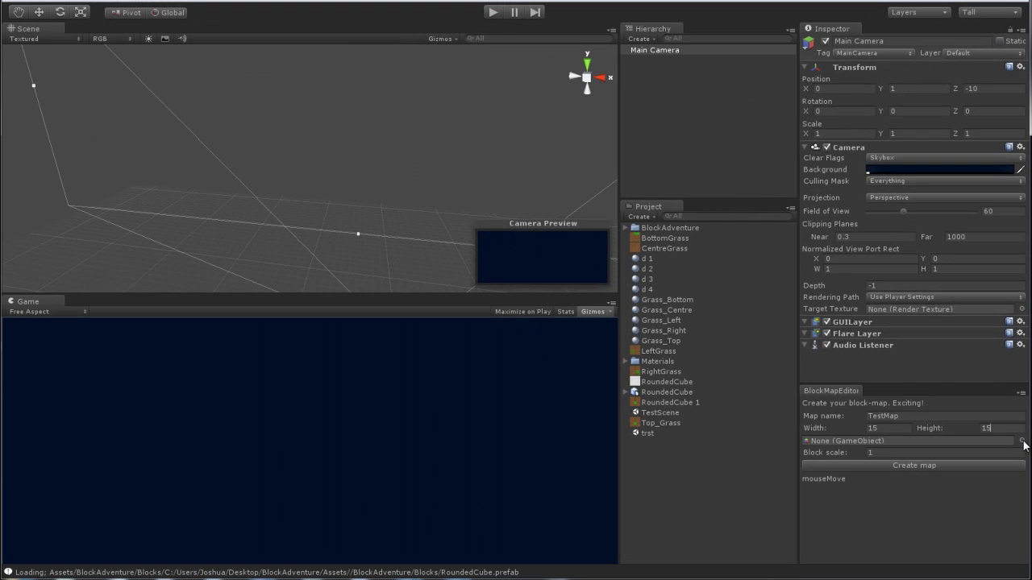
- Assign the brown RoundedCube prefab from BlockAdventure/Blocks as the map's block object and create the map
click(1010, 273)
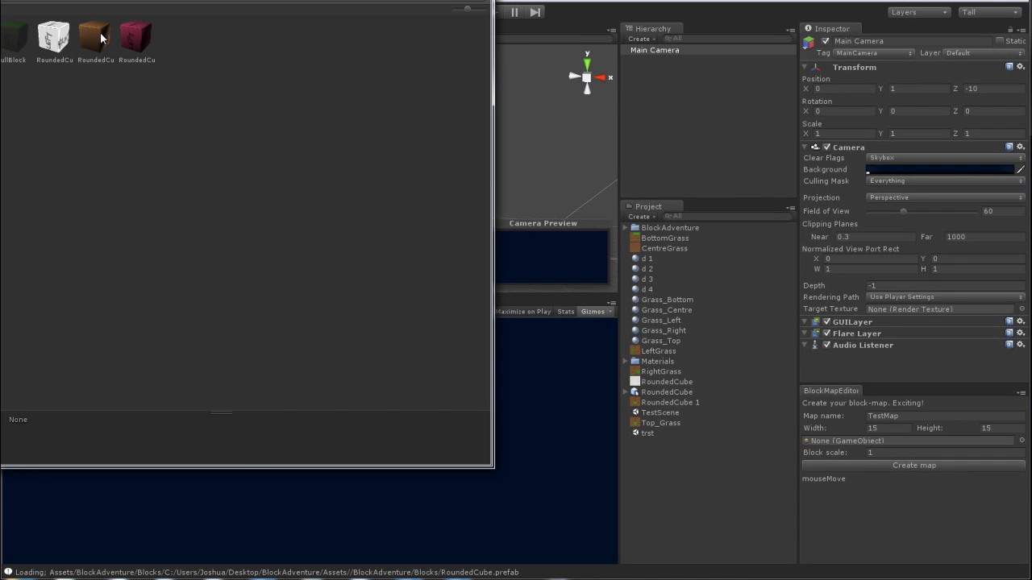
click(94, 57)
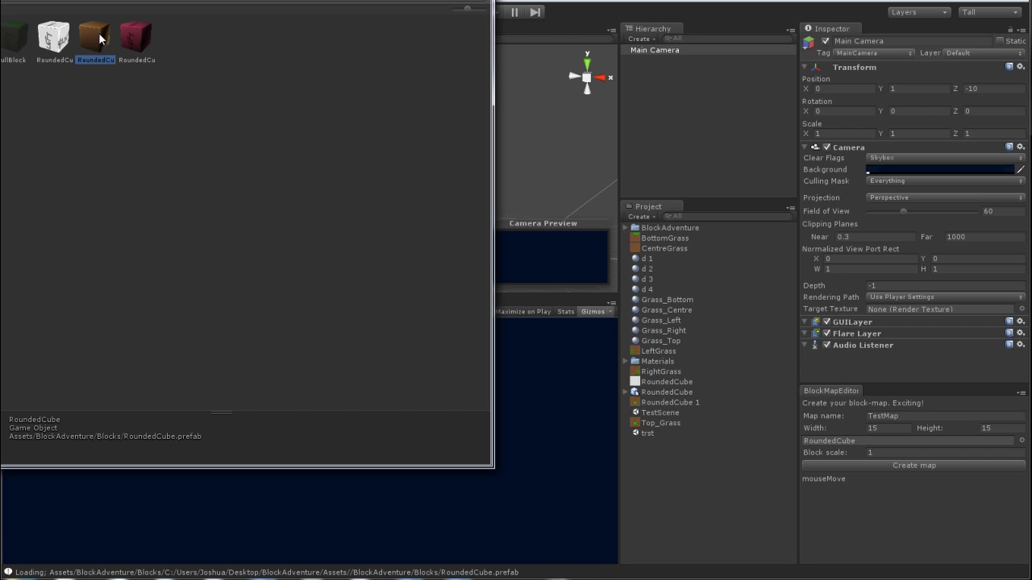
double_click(98, 33)
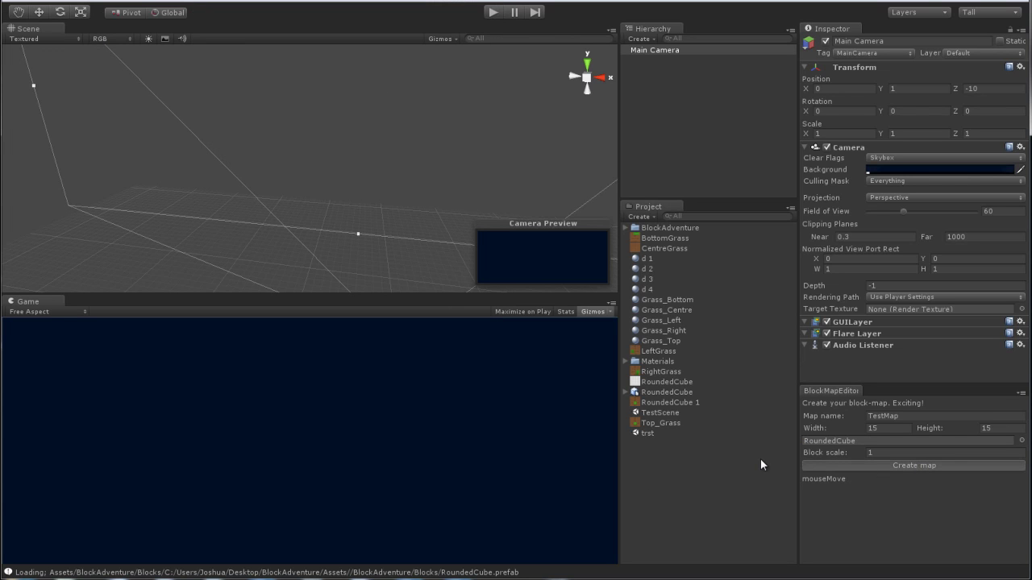
key(Return)
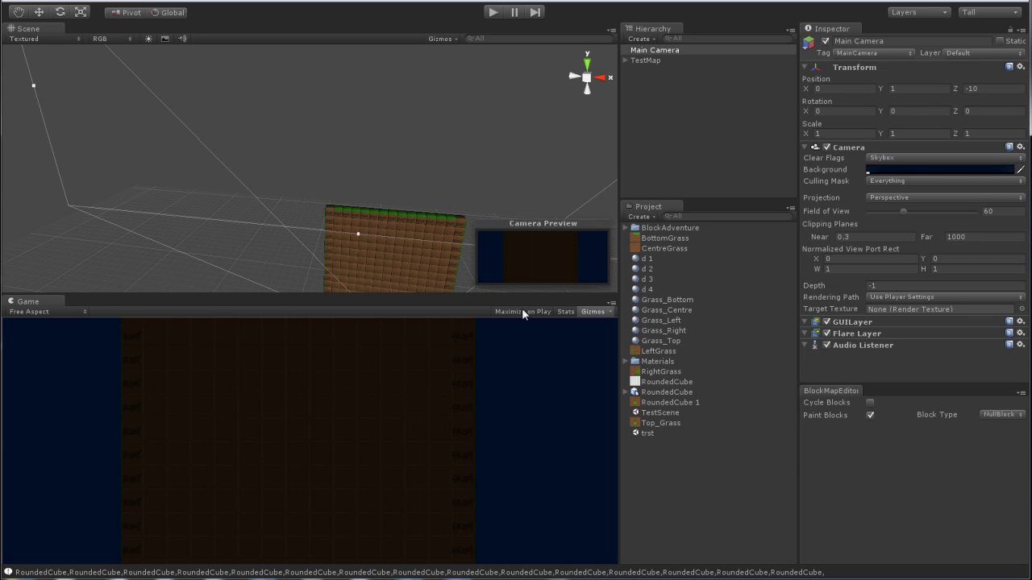
- Set the scene's ambient light to white in the Render Settings
click(69, 1)
mouse_move(35, 2)
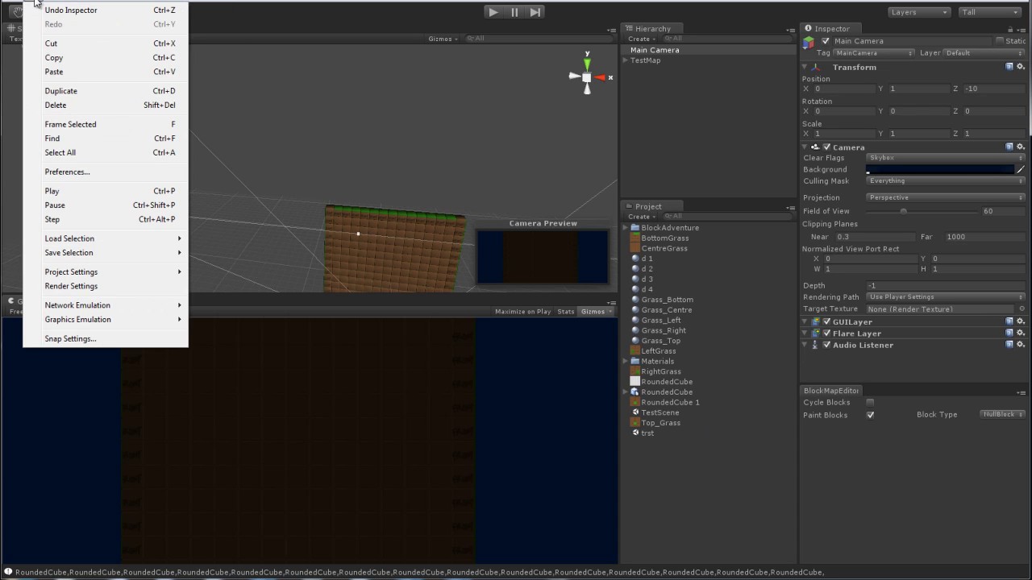
click(110, 286)
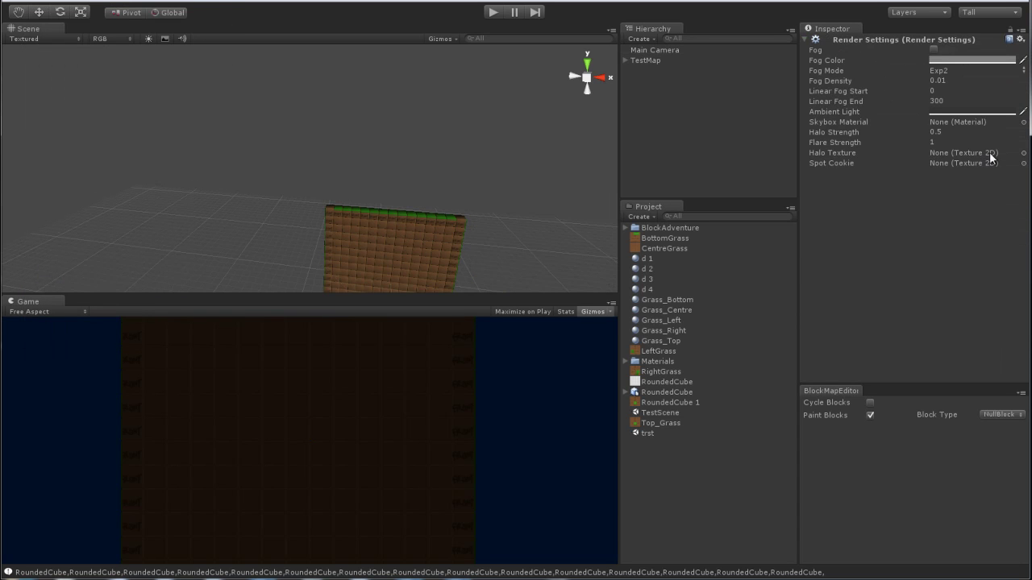
click(974, 111)
drag(0, 84, 0, 28)
click(60, 0)
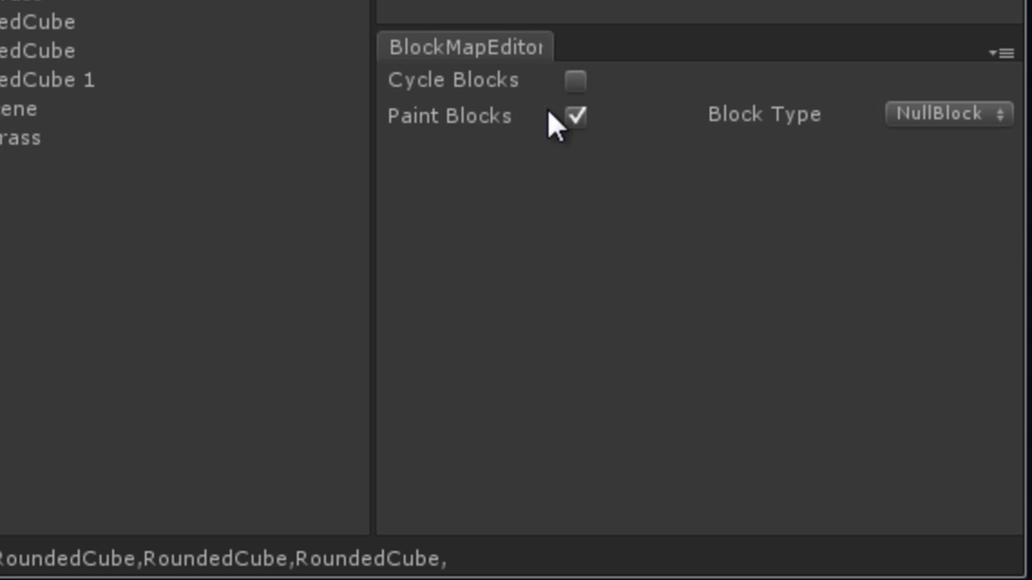
- Paint NullBlock blocks along a winding path across the map's upper rows to carve a U-shaped tunnel with outward side arms
click(931, 117)
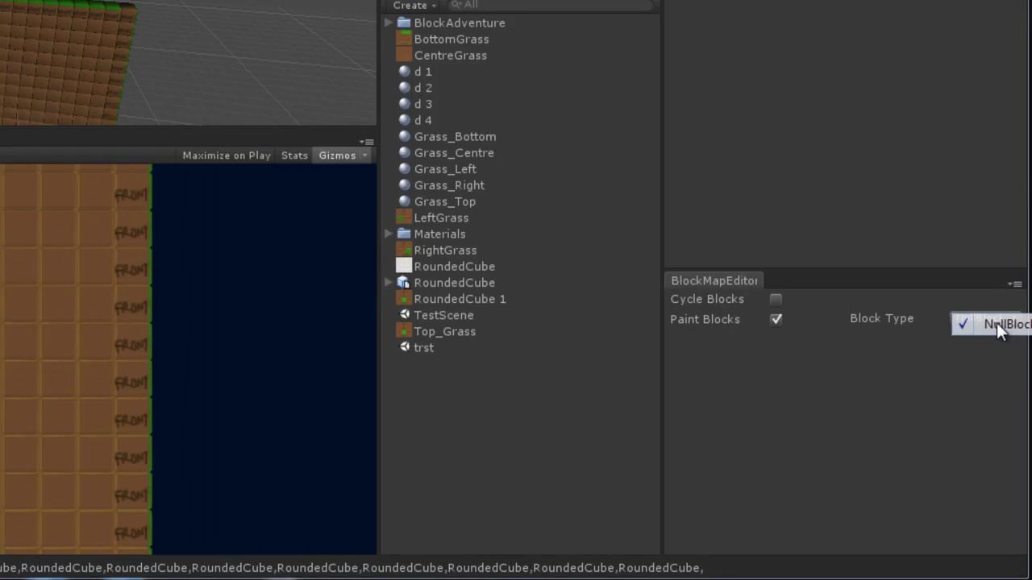
click(997, 324)
mouse_move(522, 129)
right_down()
mouse_move(569, 203)
mouse_move(582, 154)
mouse_move(567, 129)
mouse_move(542, 177)
mouse_move(559, 130)
mouse_move(575, 140)
mouse_move(571, 97)
mouse_move(572, 113)
mouse_move(529, 120)
right_up()
key(w)
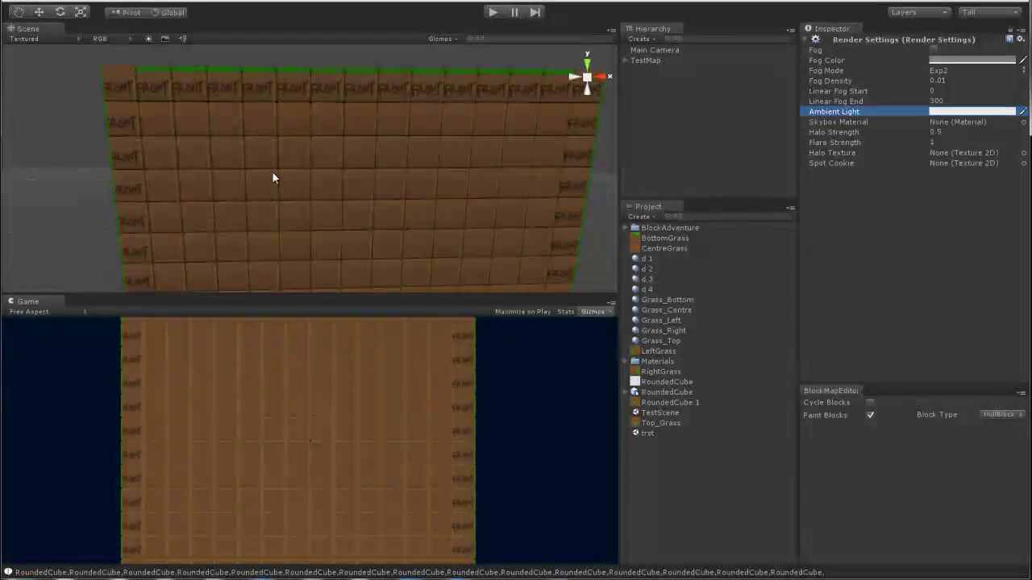
mouse_move(194, 156)
mouse_down()
mouse_move(272, 156)
mouse_move(294, 173)
mouse_move(294, 219)
mouse_move(355, 246)
mouse_move(381, 203)
mouse_up()
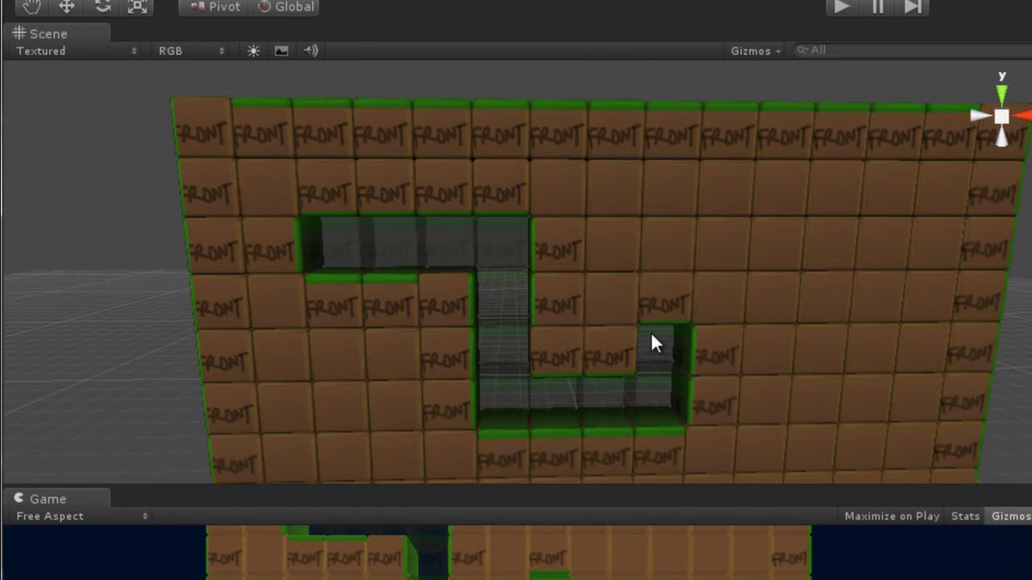
mouse_move(651, 335)
mouse_down()
mouse_move(662, 242)
mouse_move(839, 241)
mouse_up()
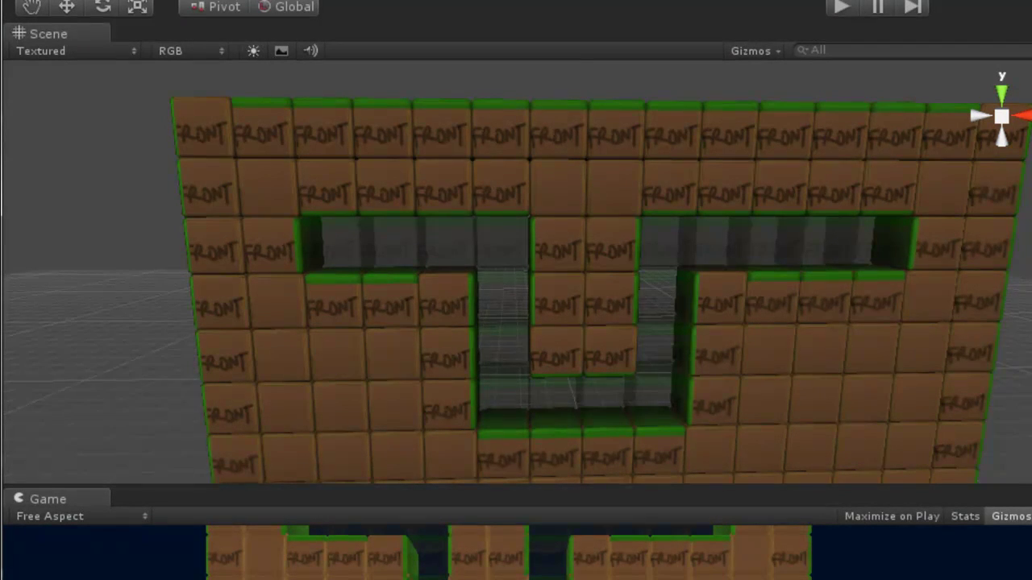
- Carve a second winding tunnel with null blocks down the map's left side, widening into a chamber below the first tunnel
alt+drag(94, 253, 156, 172)
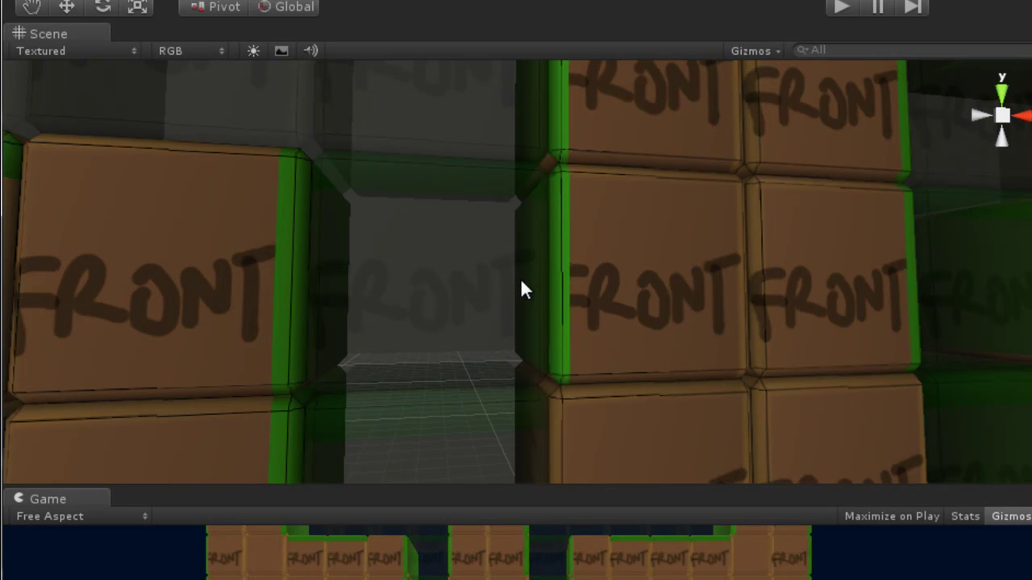
alt+drag(525, 285, 538, 310)
alt+scroll(561, 319, down, 8)
alt+scroll(623, 395, up, 5)
alt+scroll(538, 310, down, 4)
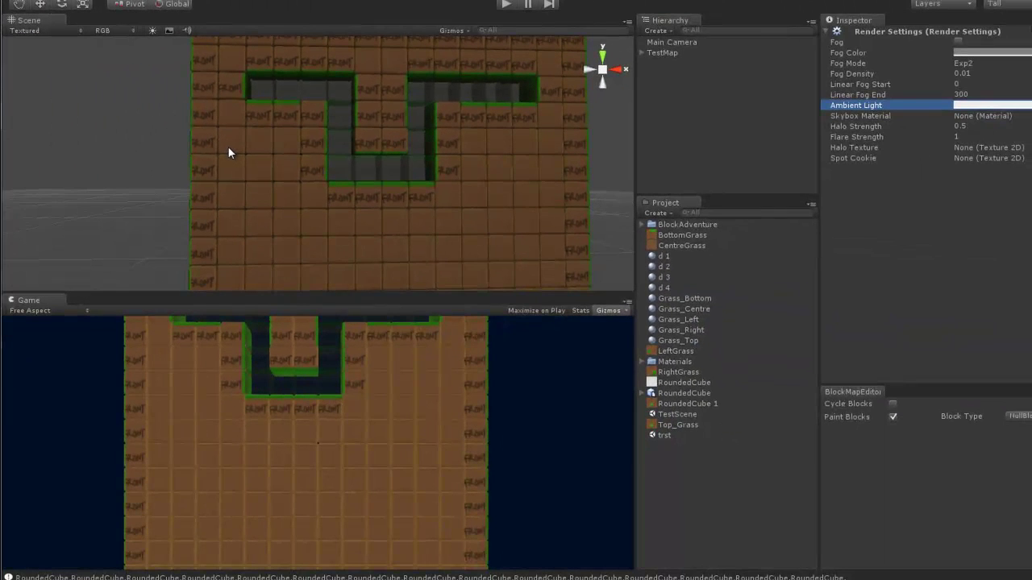
mouse_move(228, 146)
mouse_down()
mouse_move(280, 149)
mouse_move(278, 208)
mouse_move(236, 228)
mouse_move(234, 277)
mouse_move(355, 281)
mouse_move(356, 234)
mouse_move(405, 233)
mouse_move(492, 283)
mouse_up()
right_drag(487, 242, 451, 258)
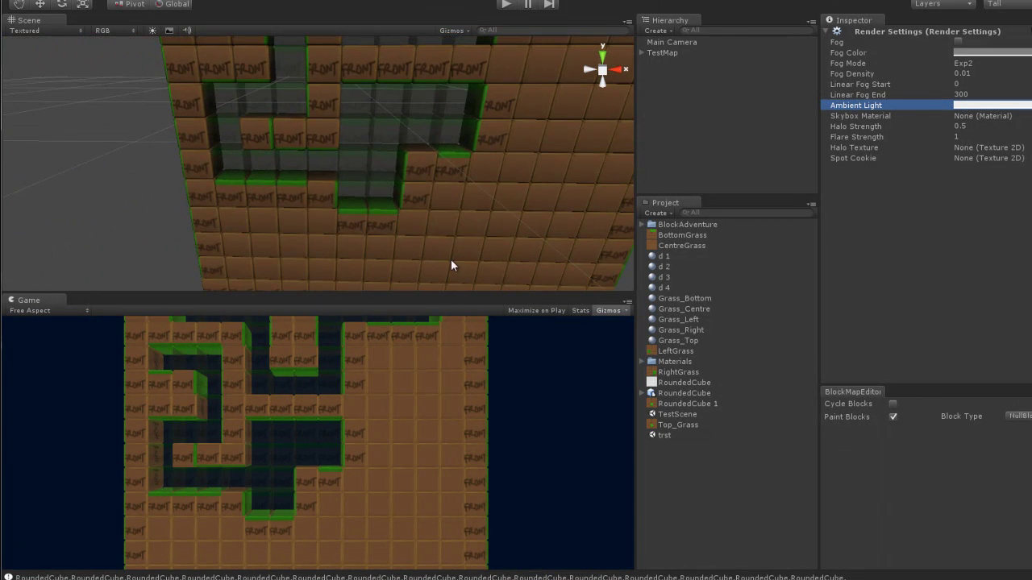
mouse_move(417, 197)
mouse_down()
mouse_move(457, 204)
mouse_move(457, 174)
mouse_move(438, 150)
mouse_move(442, 73)
mouse_move(387, 185)
mouse_move(338, 191)
mouse_up()
- Inspect the carved tunnels and the faces of their surrounding blocks up close and from several angles
key(s)
right_drag(338, 191, 508, 148)
key(w)
alt+drag(508, 152, 462, 143)
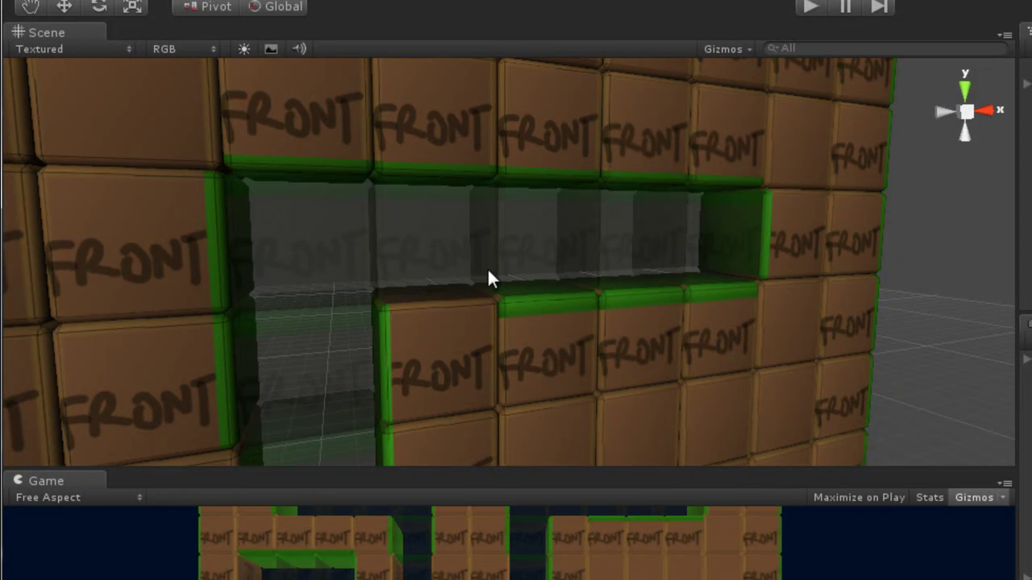
right_drag(716, 249, 626, 239)
key(s)
key(w)
key(s)
key(w)
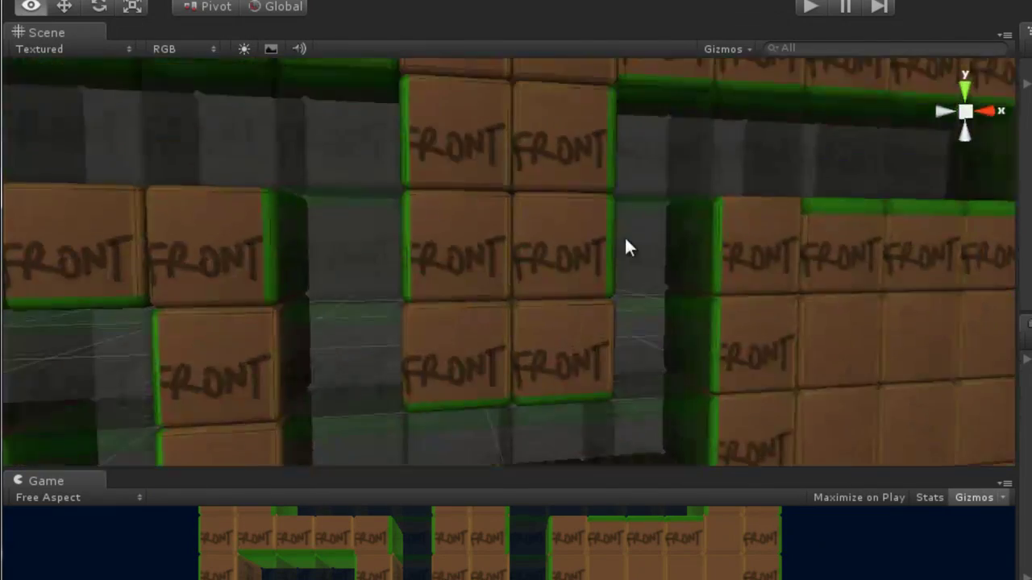
scroll(624, 235, down, 5)
alt+drag(589, 266, 695, 327)
scroll(698, 288, up, 3)
scroll(669, 242, down, 5)
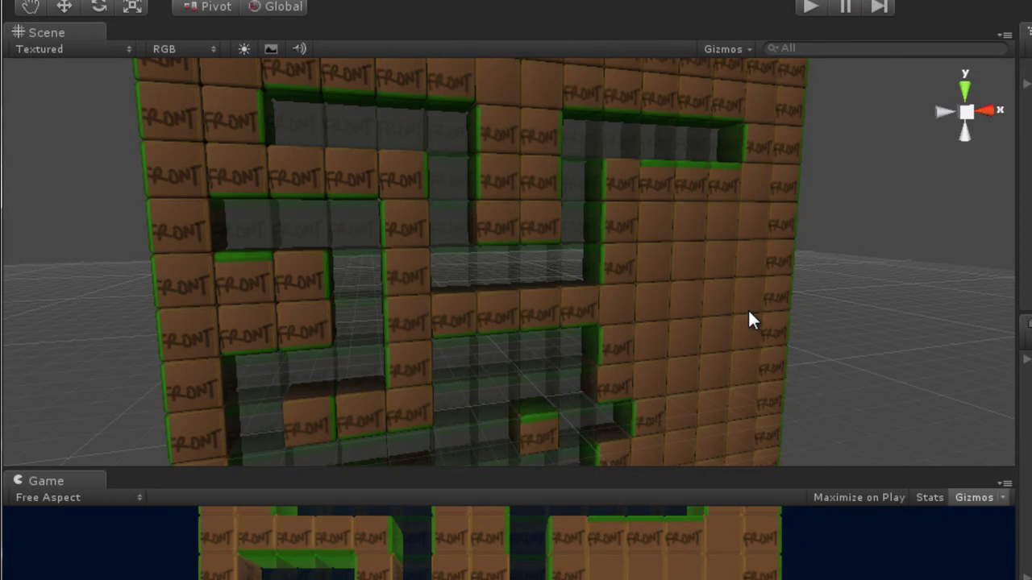
- Carve a rectangular chamber with null blocks on the map's right side, leaving a single block standing in its middle
key(w)
right_drag(794, 395, 630, 348)
mouse_move(601, 319)
mouse_down()
mouse_move(683, 312)
mouse_move(691, 383)
mouse_up()
click(541, 392)
right_drag(622, 345, 598, 390)
mouse_move(552, 370)
mouse_down()
mouse_move(665, 358)
mouse_move(787, 370)
mouse_up()
- Clear individual blocks below the right-hand chamber to open a short passage through the map's right edge
scroll(662, 371, down, 6)
scroll(787, 370, up, 2)
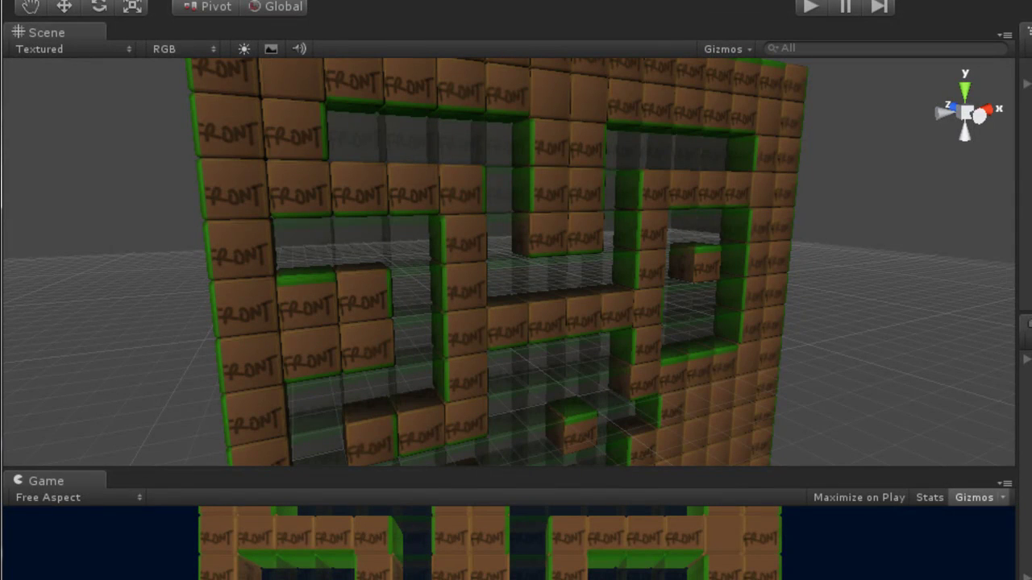
right_drag(890, 391, 656, 339)
key(w)
click(657, 342)
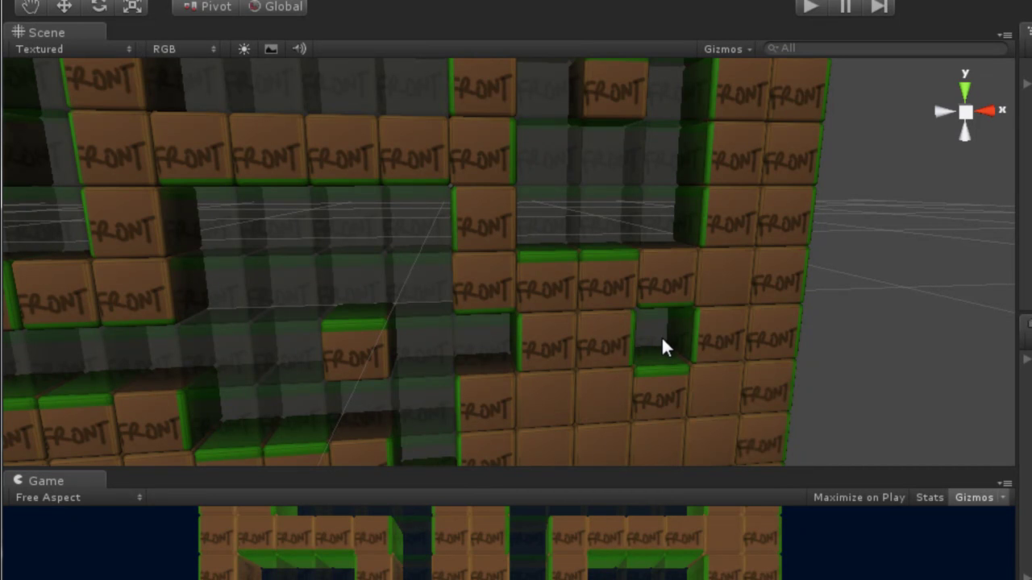
click(709, 346)
click(726, 303)
click(773, 333)
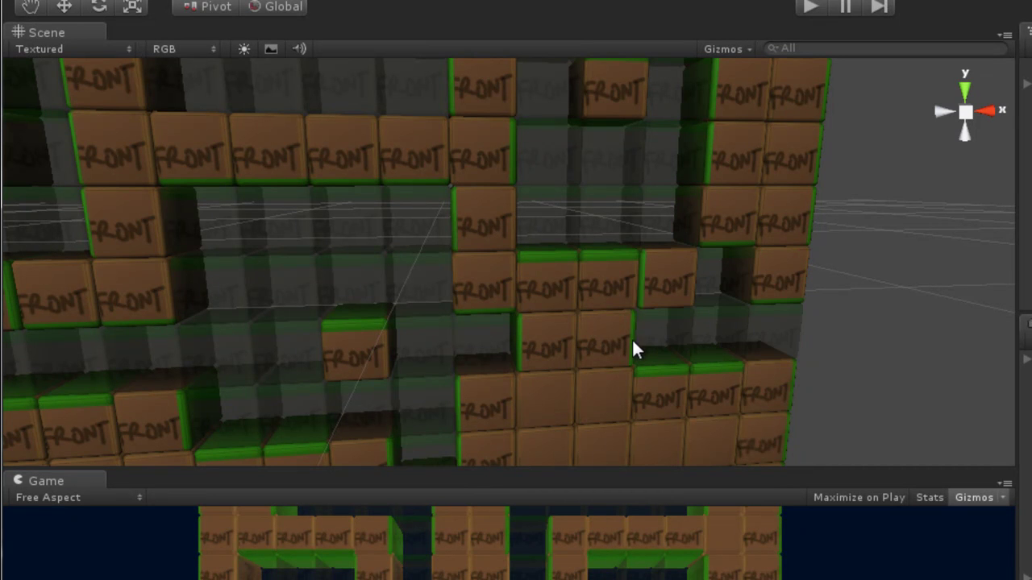
click(631, 339)
click(649, 351)
- Examine the whole carved block map from different distances and viewing angles
right_drag(685, 254, 781, 294)
key(w)
key(s)
key(s)
key(w)
key(s)
alt+drag(780, 294, 710, 302)
key(s)
right_drag(710, 303, 738, 313)
key(w)
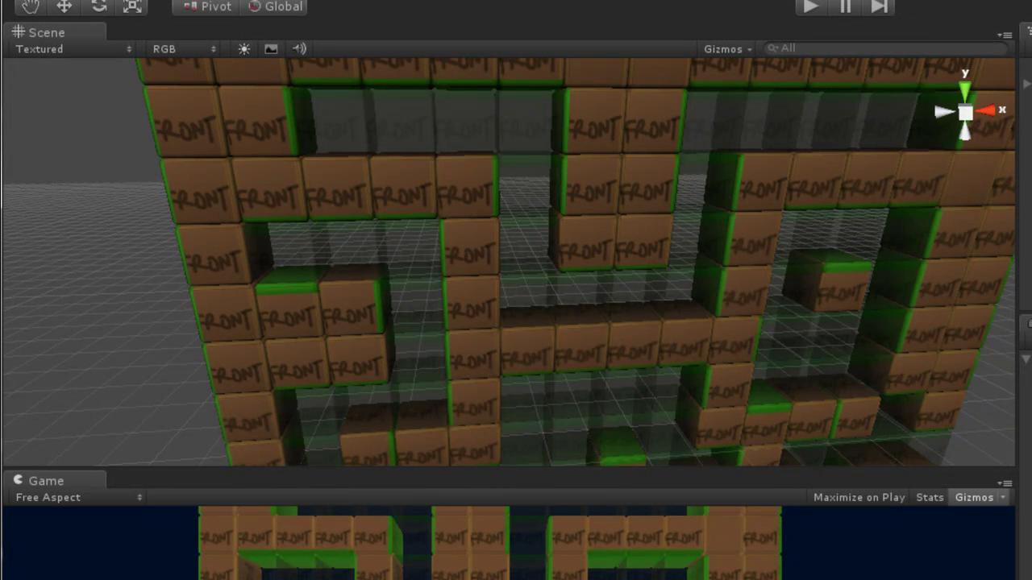
right_drag(806, 297, 762, 275)
key(s)
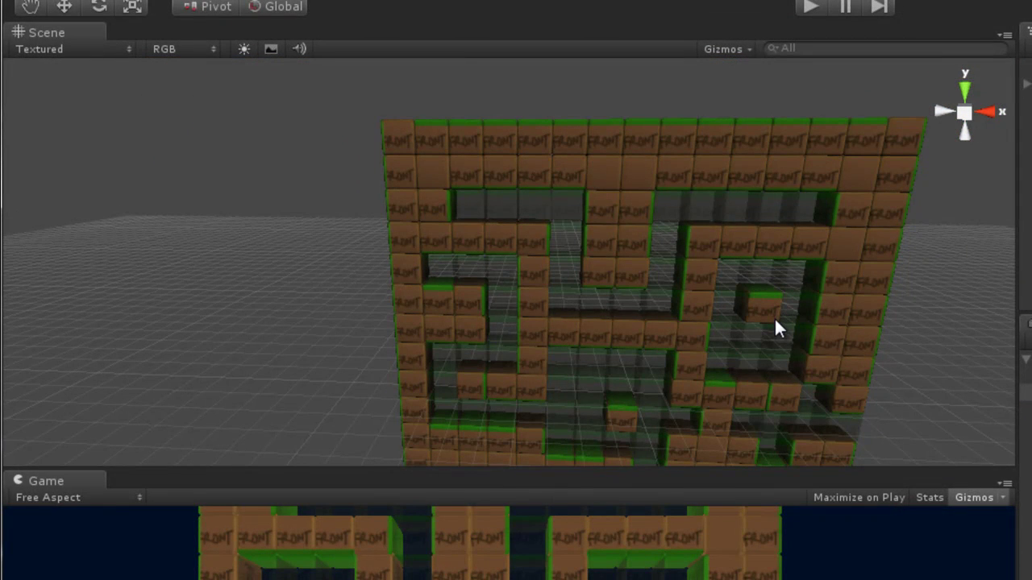
key(w)
right_drag(635, 259, 796, 240)
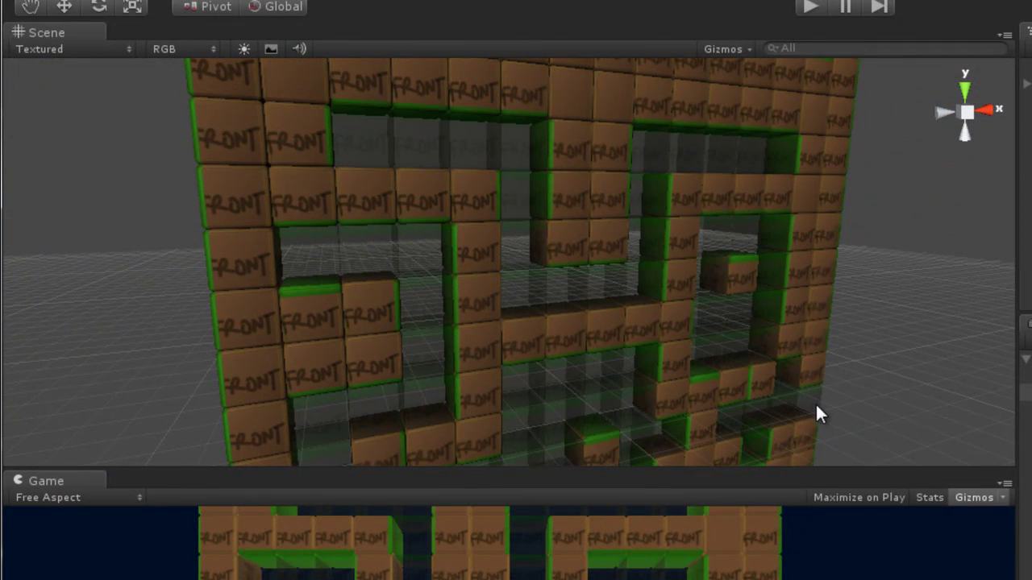
mouse_move(826, 469)
mouse_down()
mouse_move(820, 395)
mouse_move(823, 454)
mouse_up()
right_drag(799, 387, 714, 290)
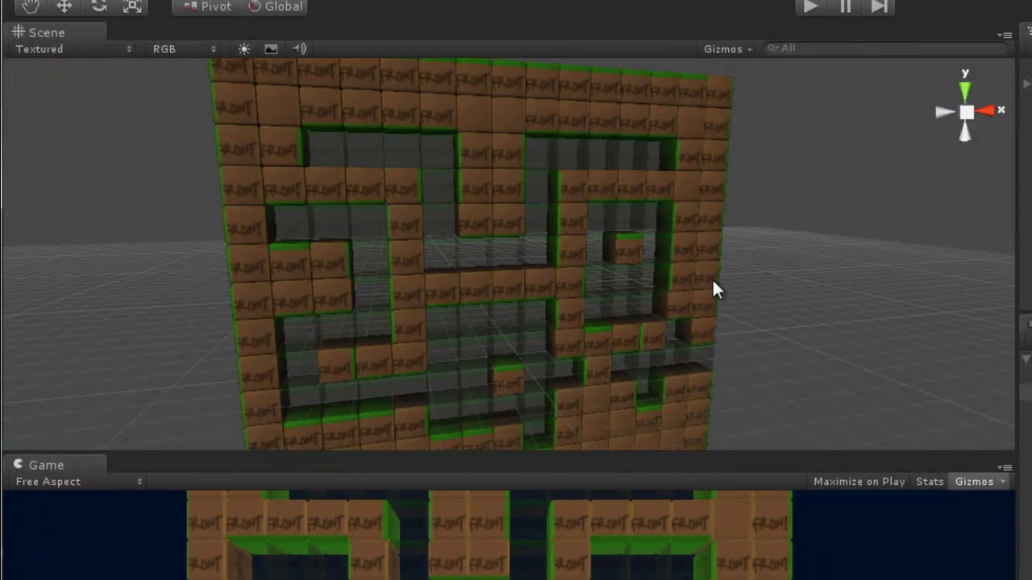